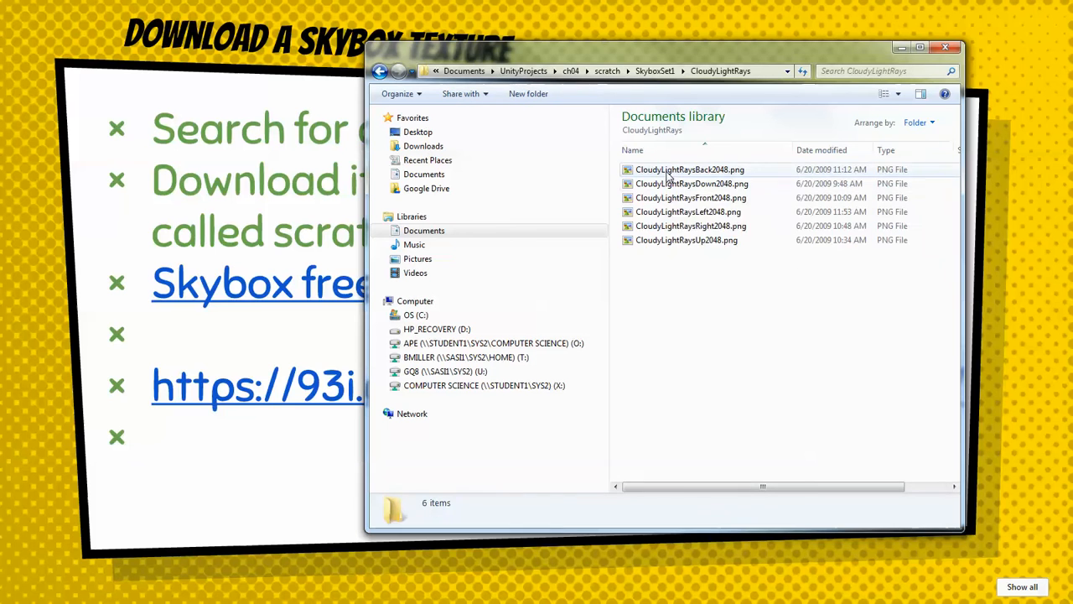
Open CloudyLightRaysBack2048.png in the photo viewer and page through the CloudyLightRays skybox images.
click(656, 172)
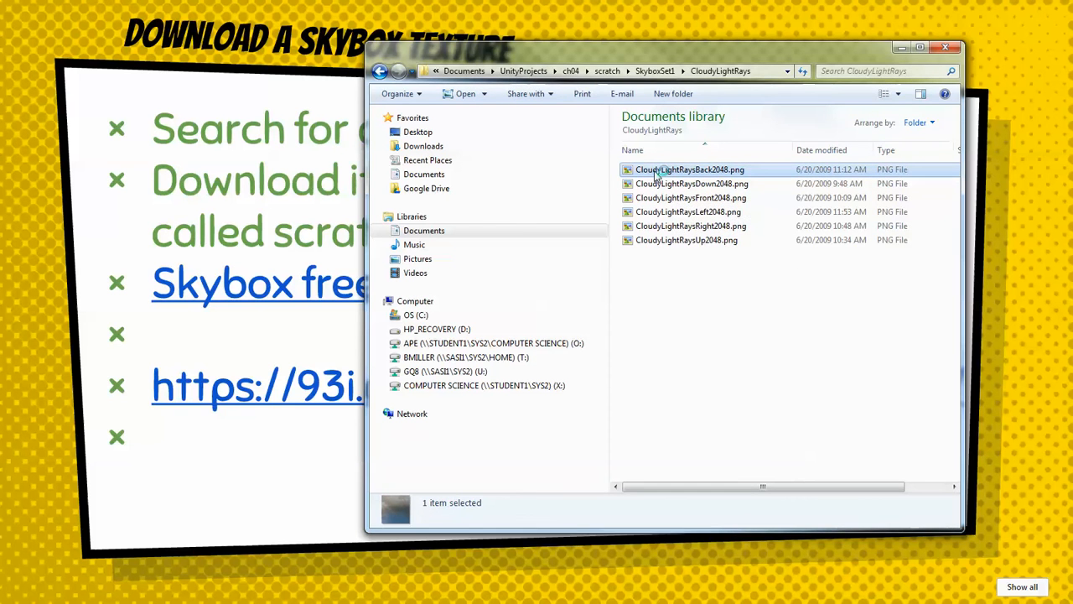
double_click(658, 172)
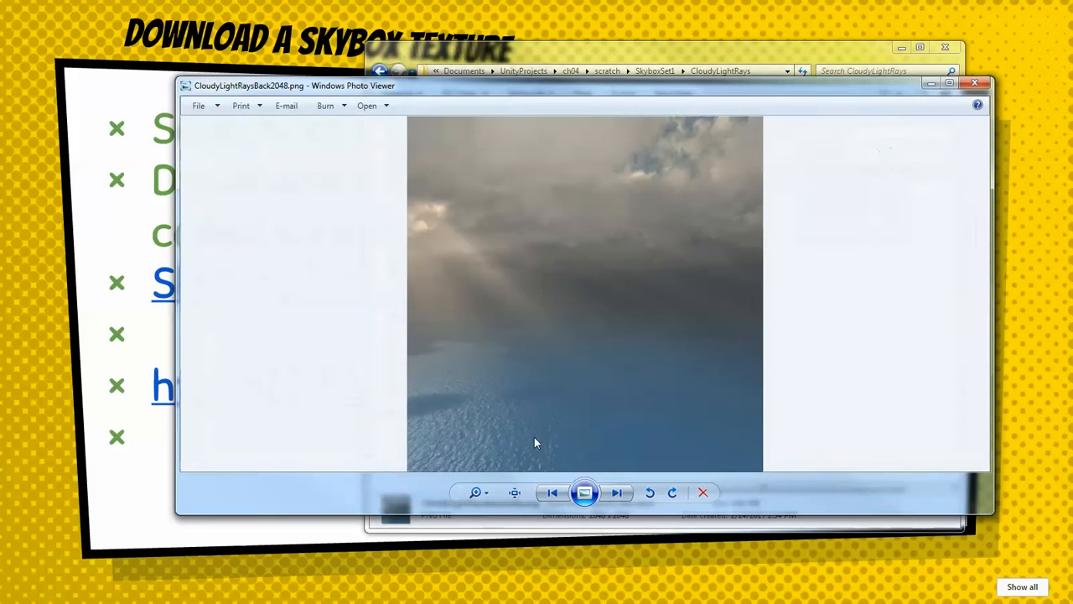
click(615, 498)
click(615, 498)
click(615, 499)
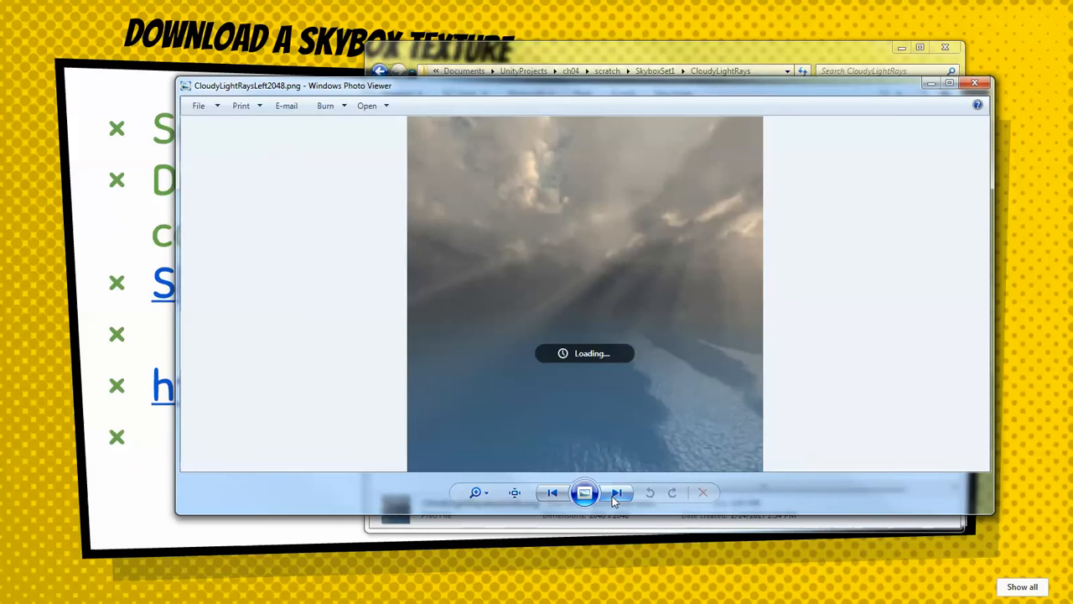
click(615, 498)
click(615, 494)
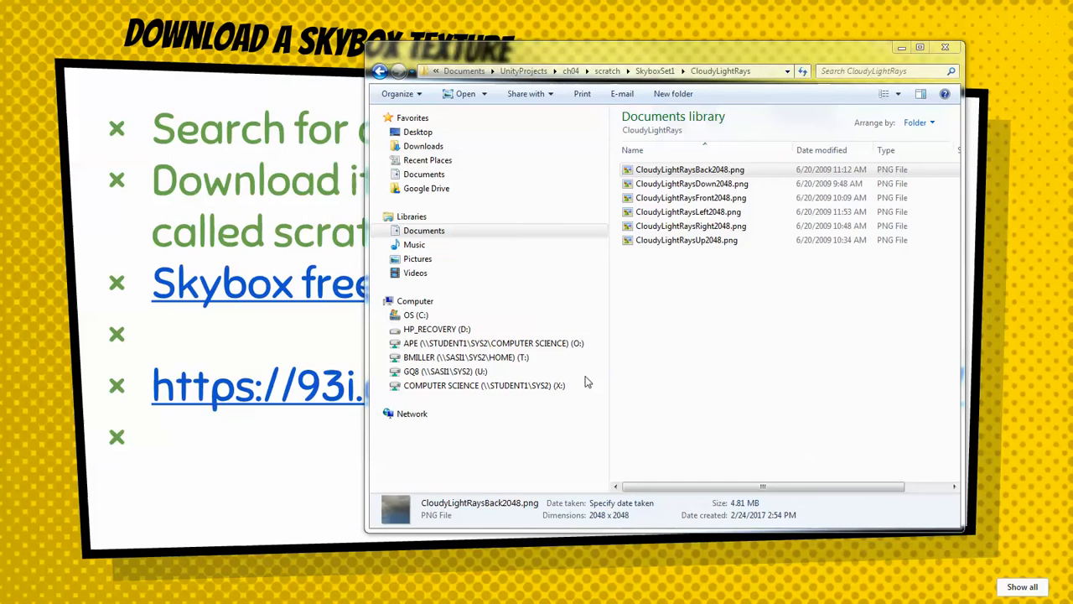
Put the file window aside and advance the slides past Format a Skybox Texture to Import and Apply Skybox Images.
drag(784, 54, 1072, 67)
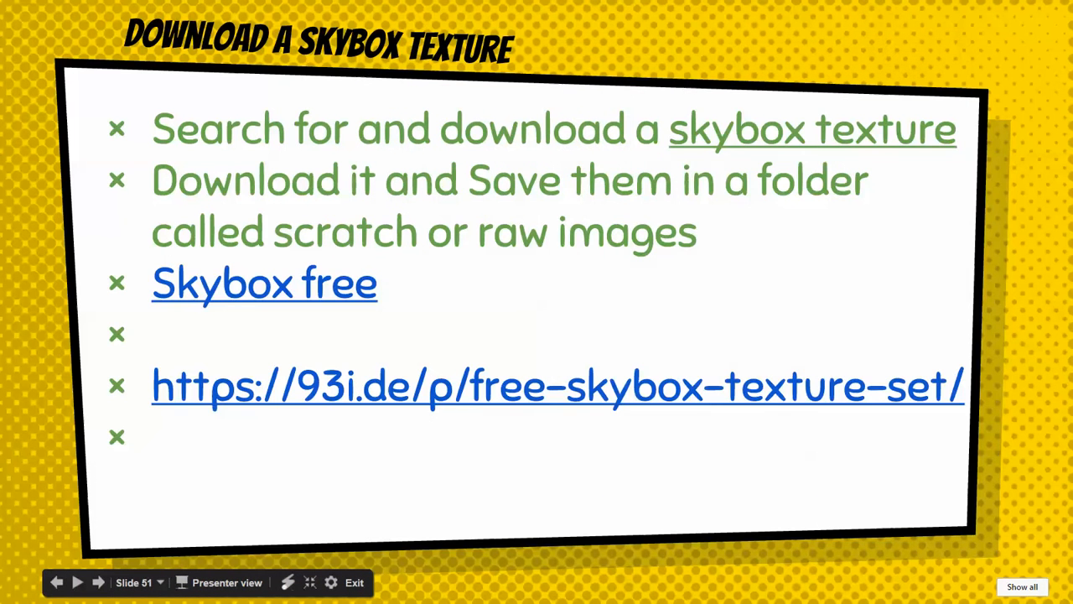
click(627, 476)
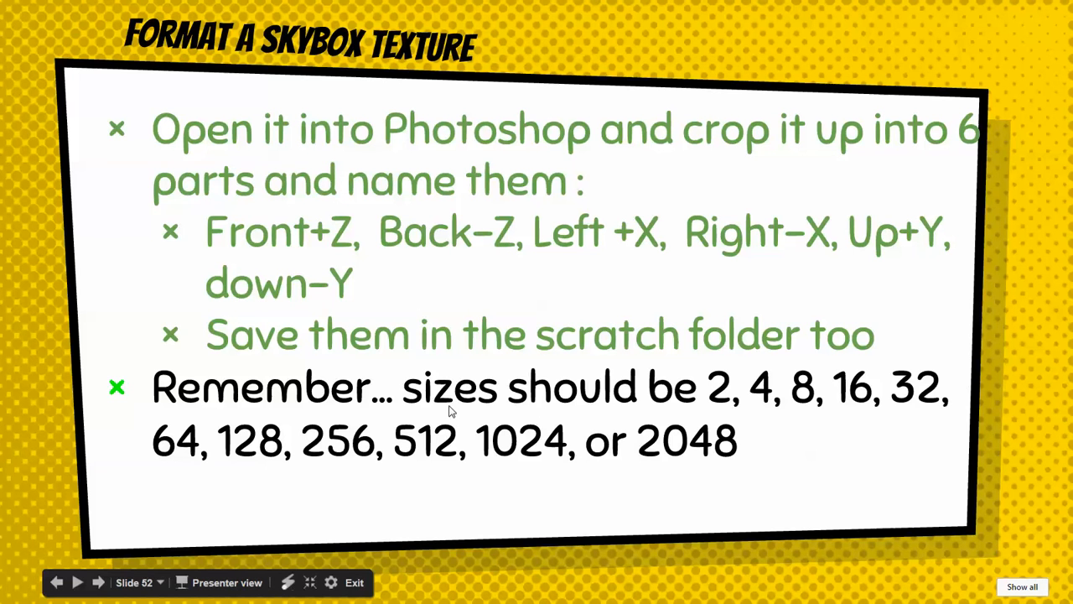
click(450, 481)
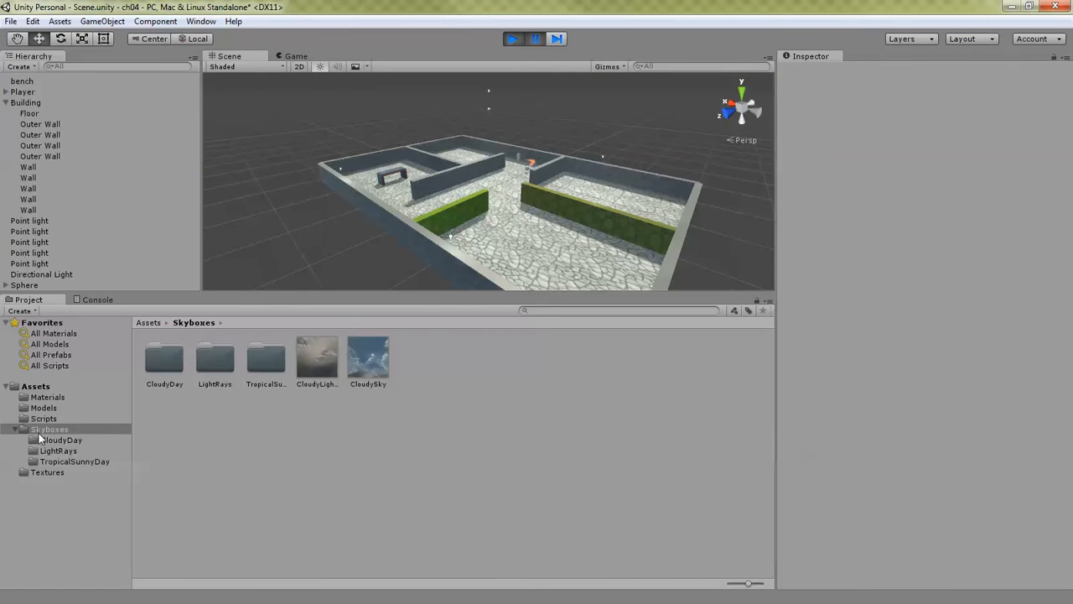
click(35, 388)
right_click(33, 388)
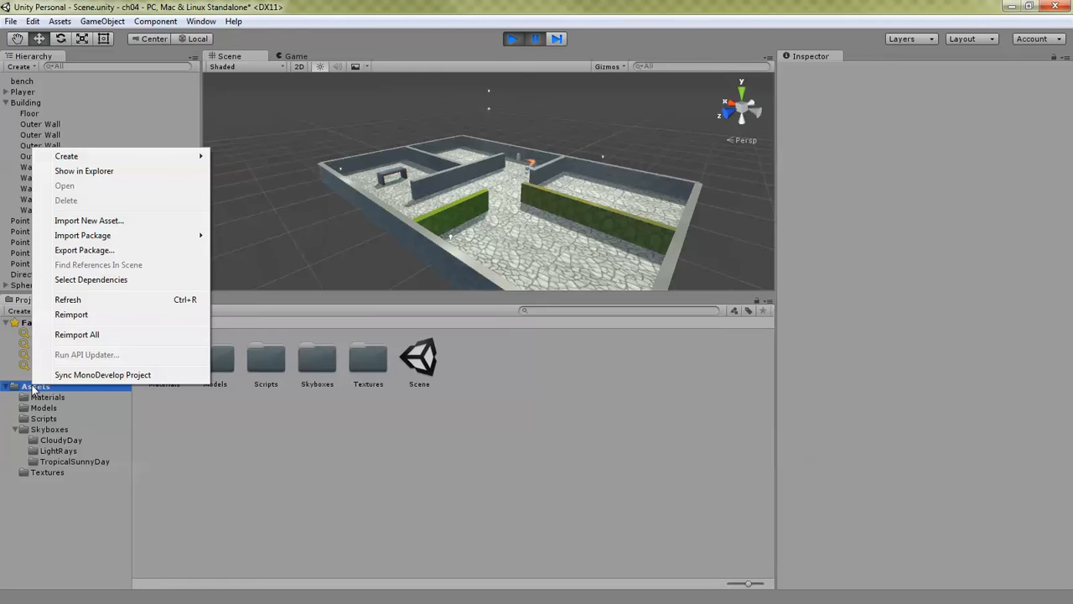
mouse_move(92, 160)
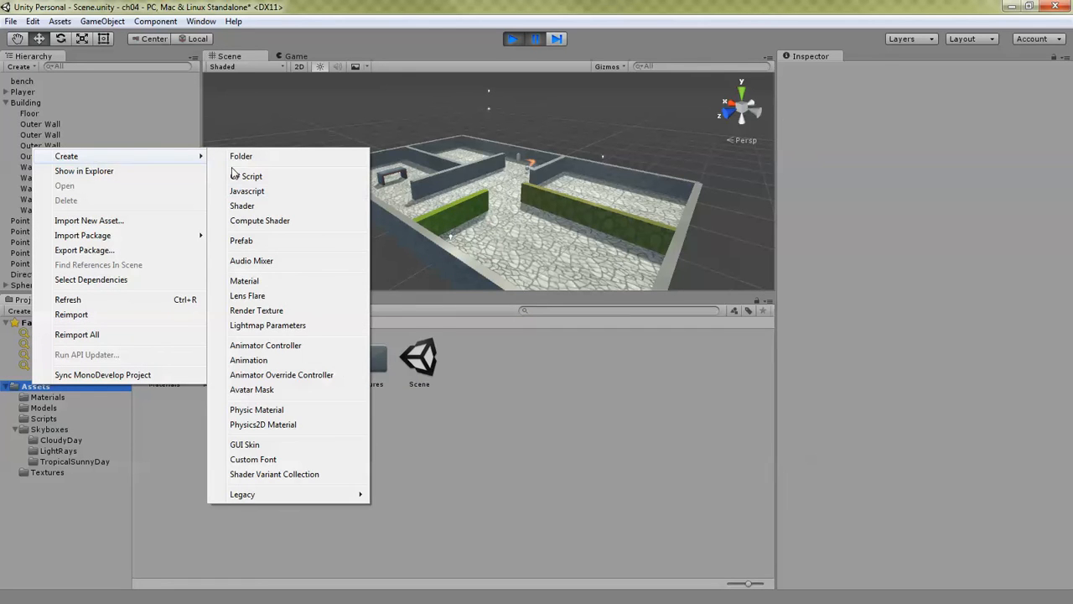
click(63, 529)
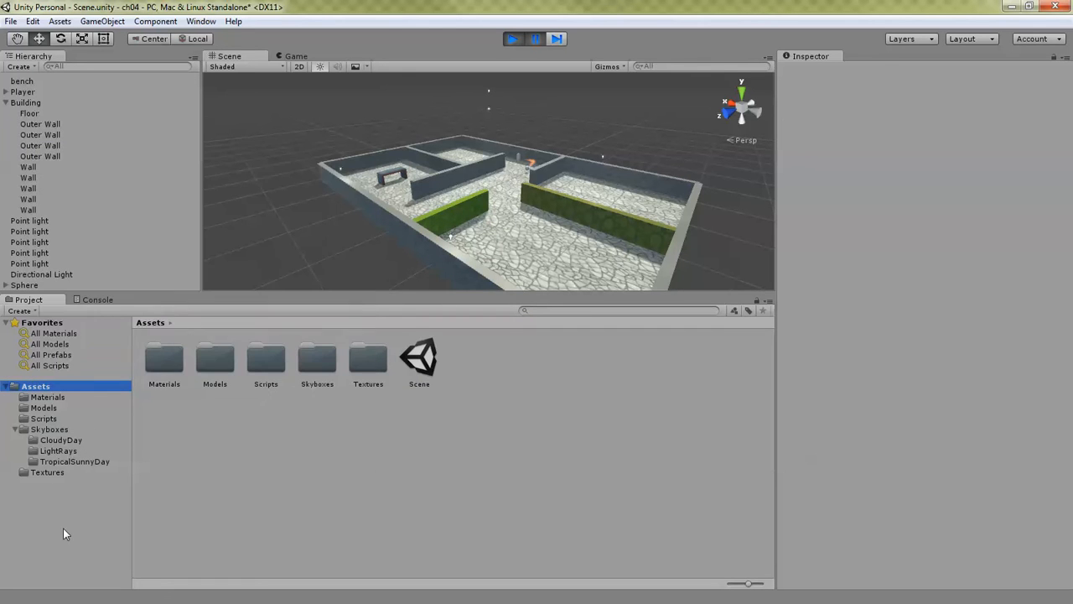
click(51, 431)
right_click(53, 429)
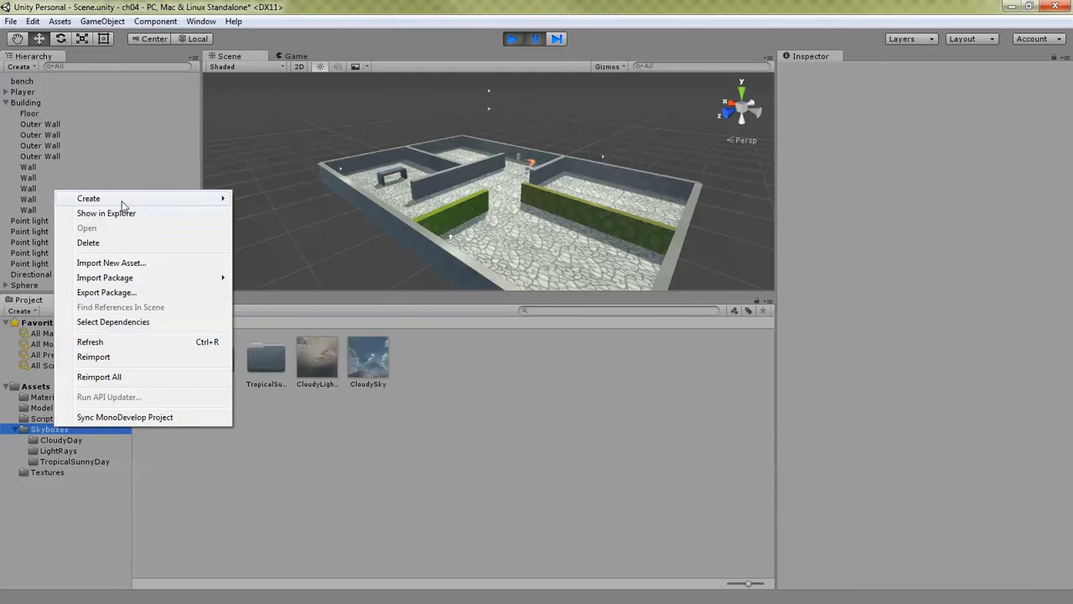
mouse_move(123, 201)
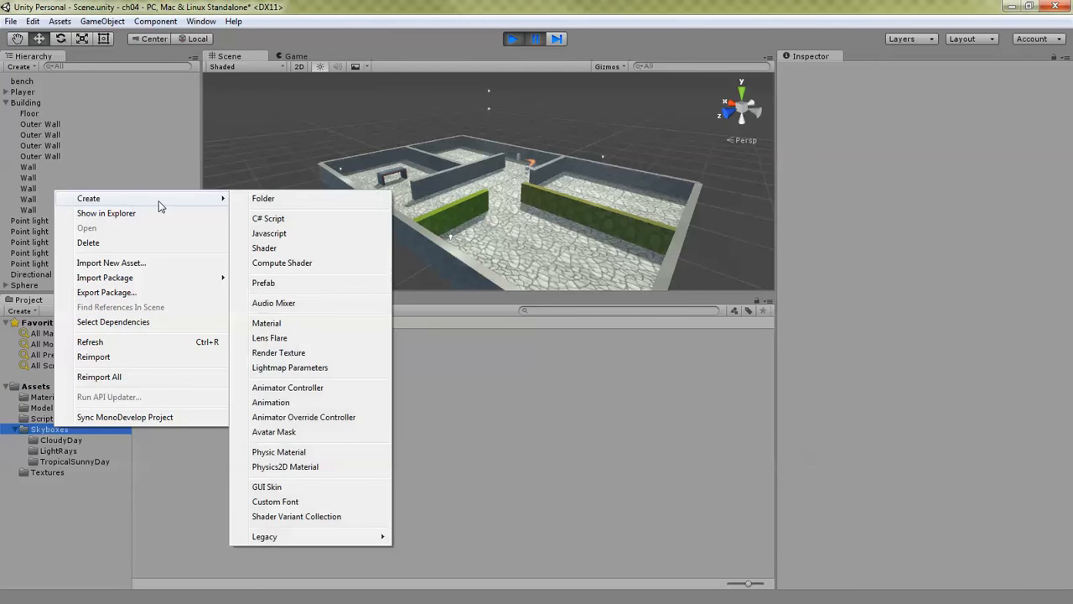
click(69, 495)
Display the textures in Unity's LightRays folder and compare them with the CloudyLightRays source files in the file window.
click(59, 452)
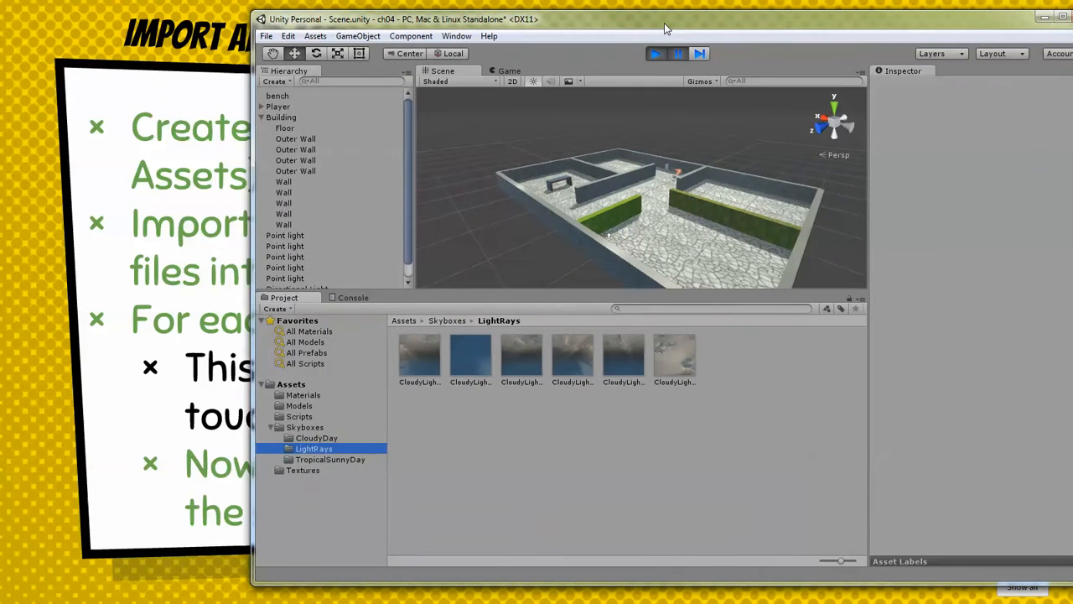
drag(667, 28, 648, 29)
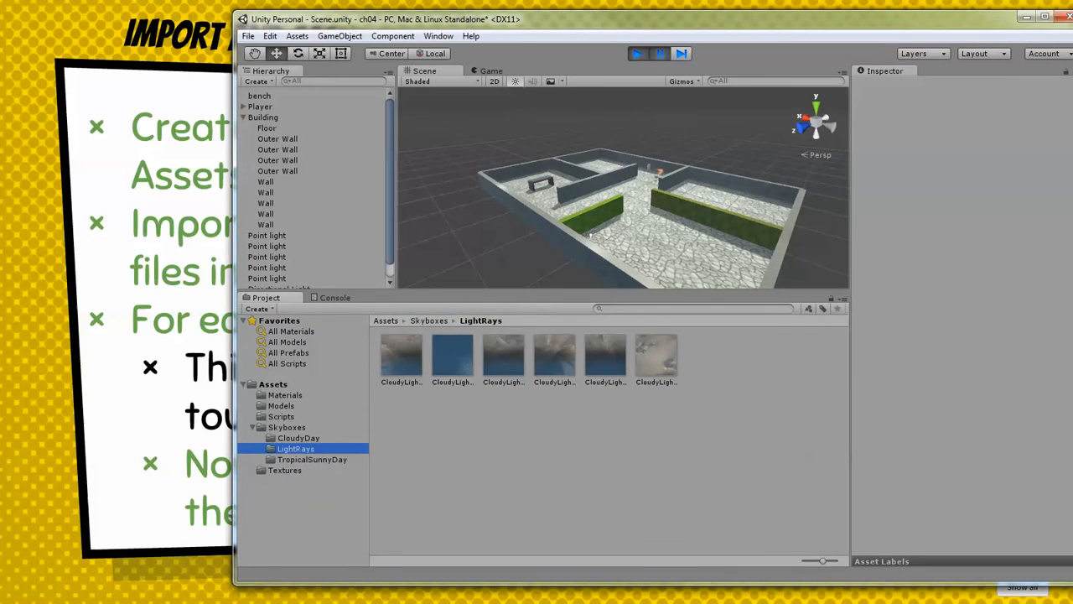
drag(1072, 88, 849, 86)
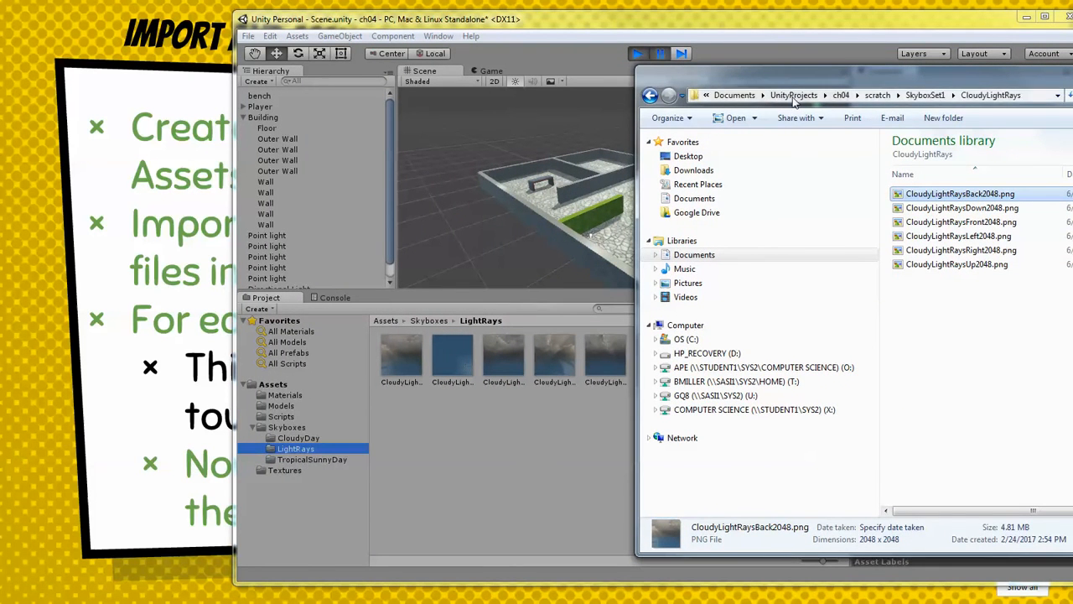
drag(792, 74, 1072, 80)
drag(724, 23, 581, 13)
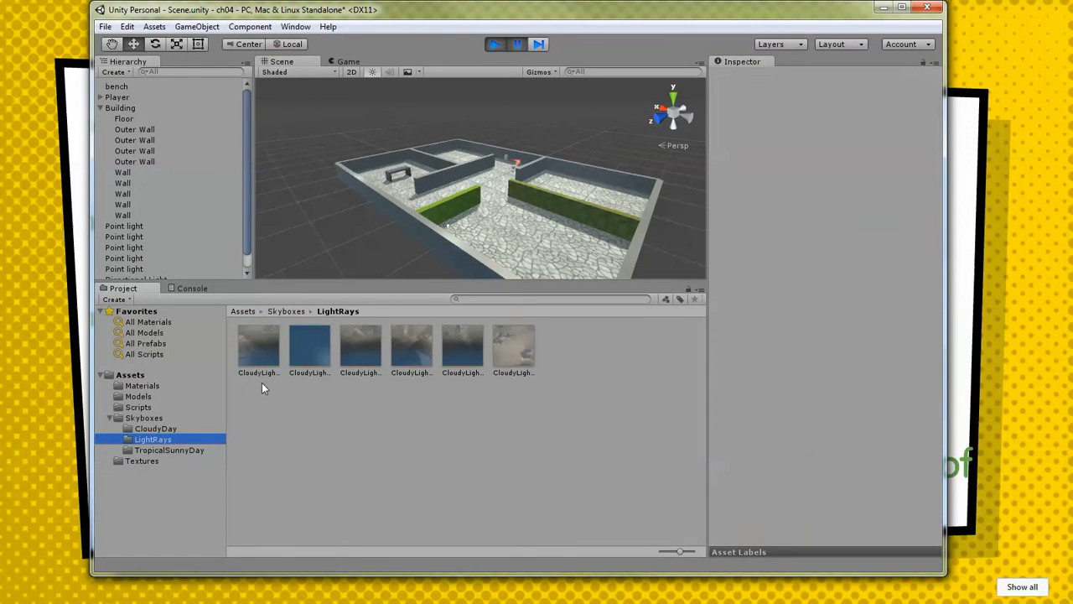
Set the wrap mode of the CloudyLightRaysBack2048 texture to Clamp.
click(258, 356)
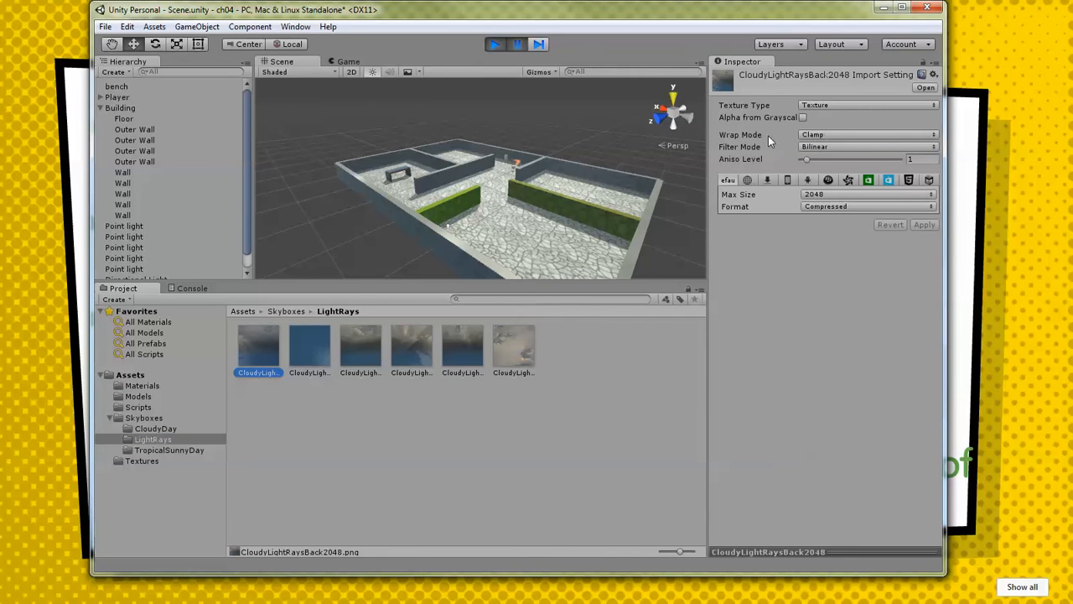
click(836, 136)
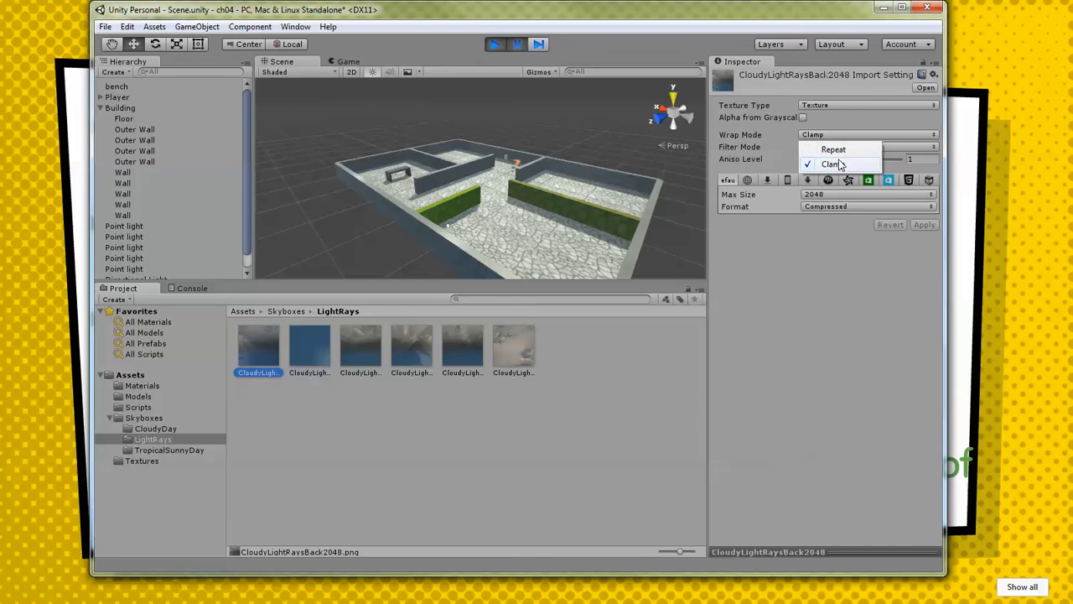
click(841, 166)
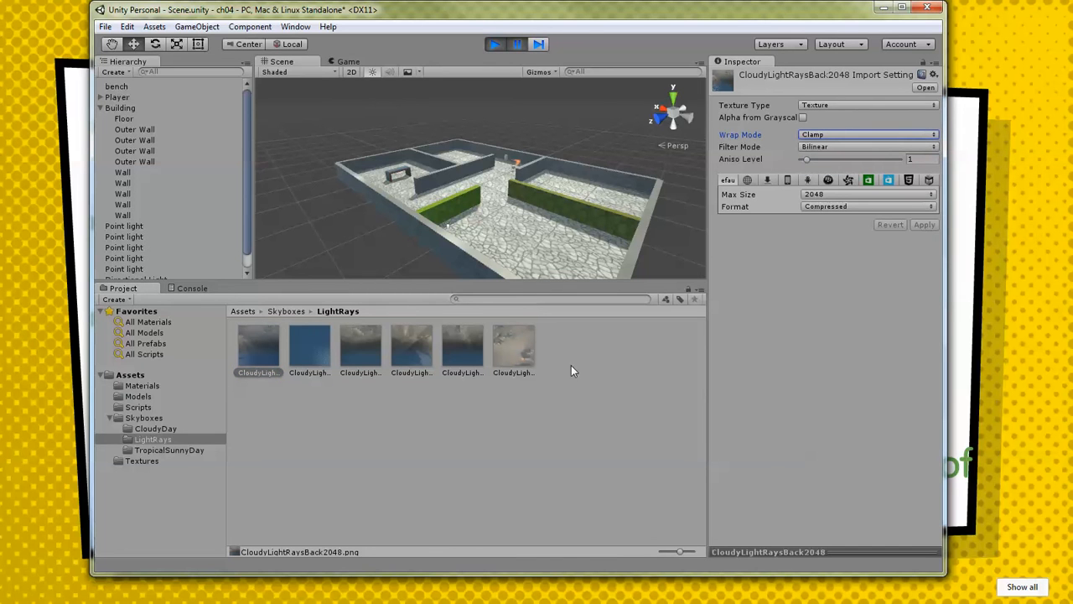
Check the import settings of the other five LightRays textures, including their wrap mode.
click(324, 352)
click(373, 355)
click(410, 352)
click(463, 352)
click(512, 356)
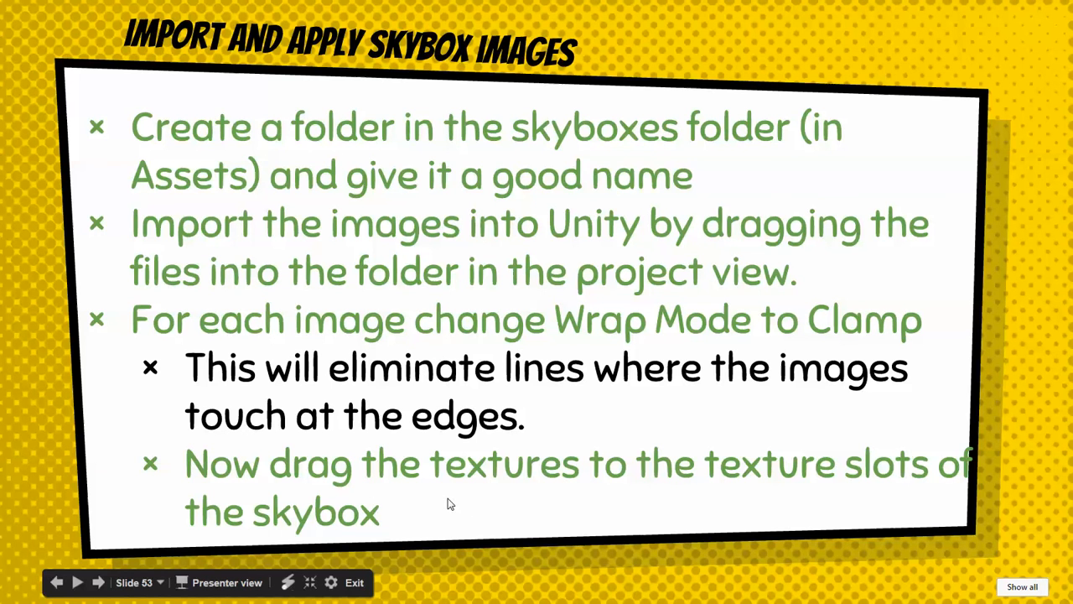
Advance to the Apply a Skybox slide, return to Unity and create a material named SunnySkybox in the LightRays folder.
key(Right)
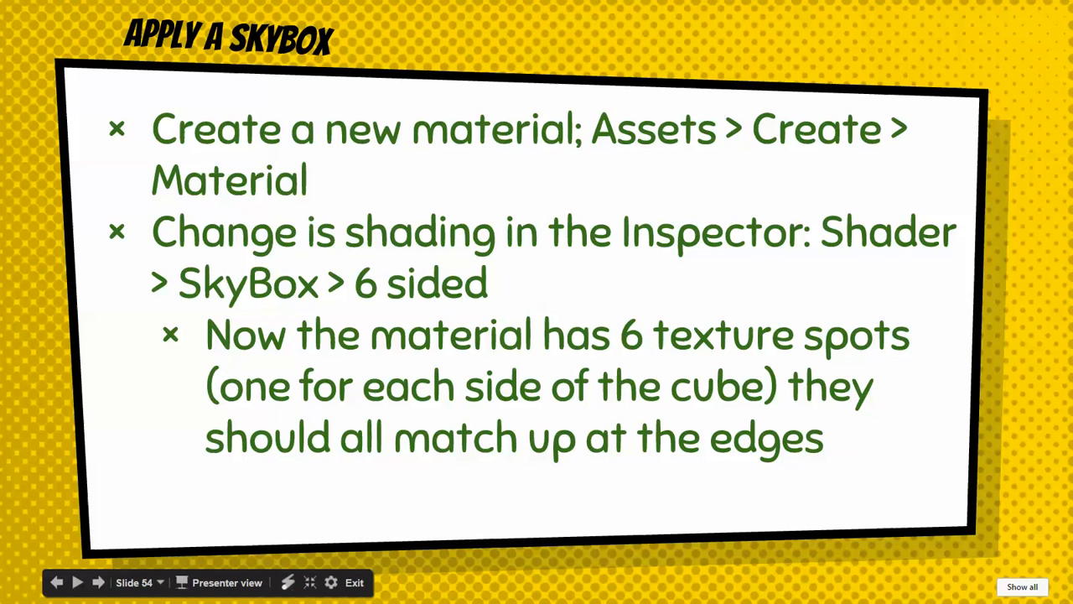
drag(1072, 50, 419, 16)
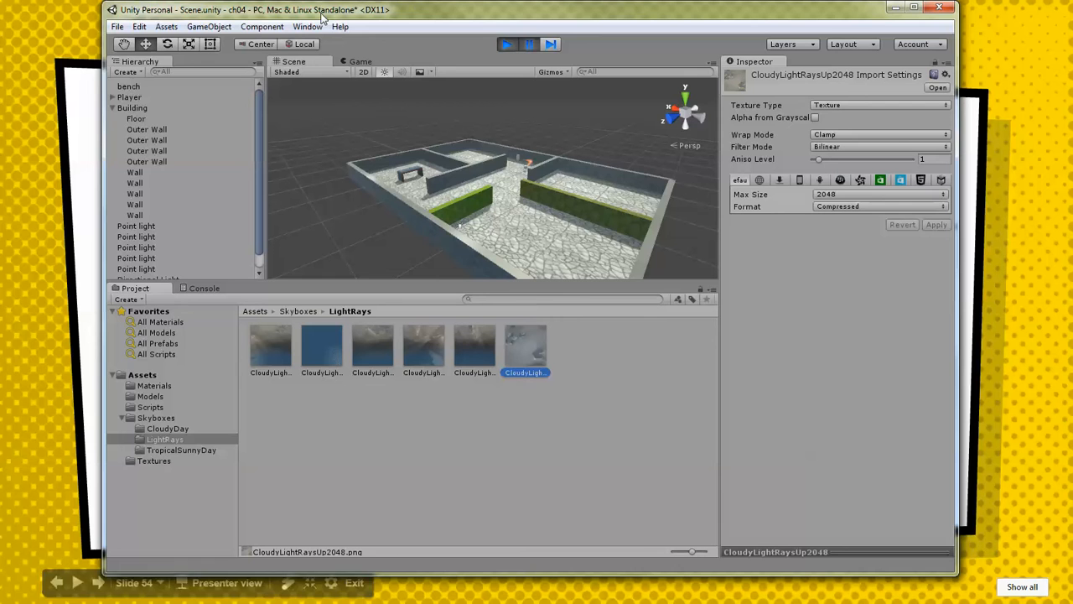
click(165, 28)
mouse_move(136, 31)
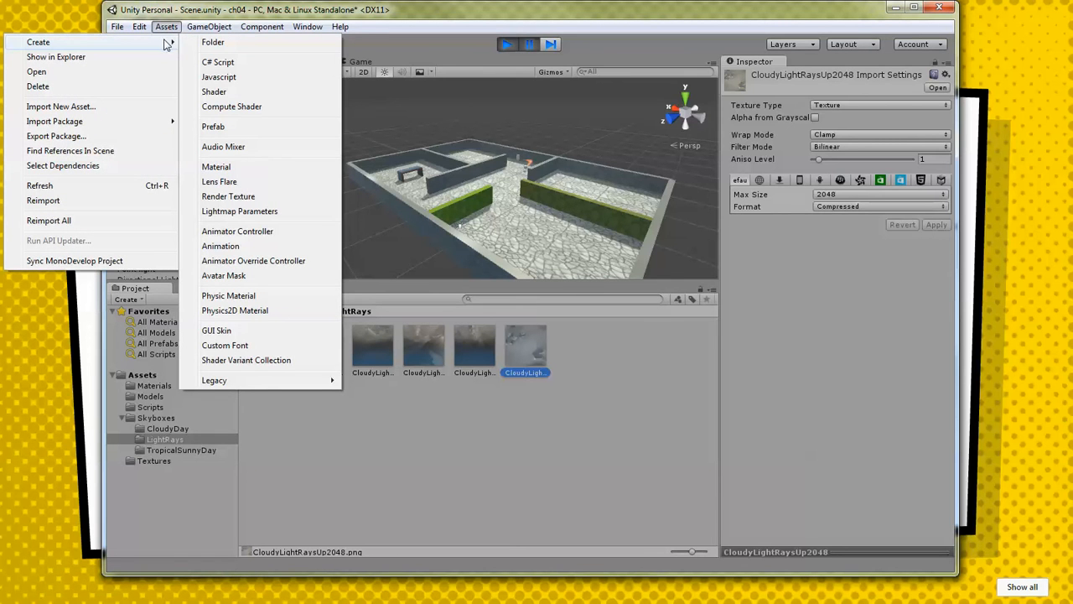
click(237, 169)
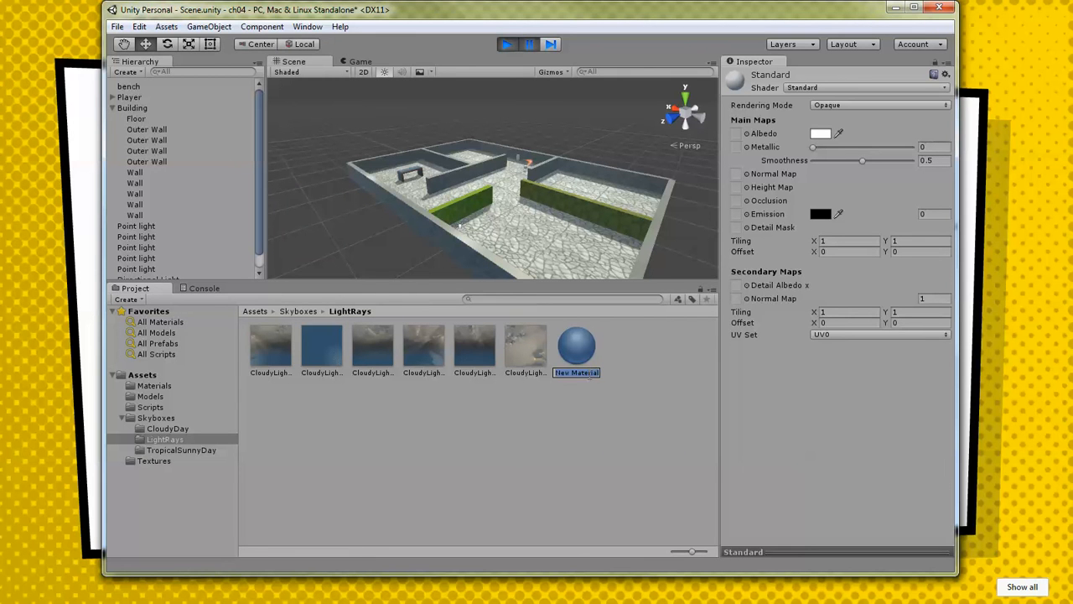
text(SunnySkybox)
Change the SunnySkybox material's shader to Skybox/6 Sided.
click(866, 88)
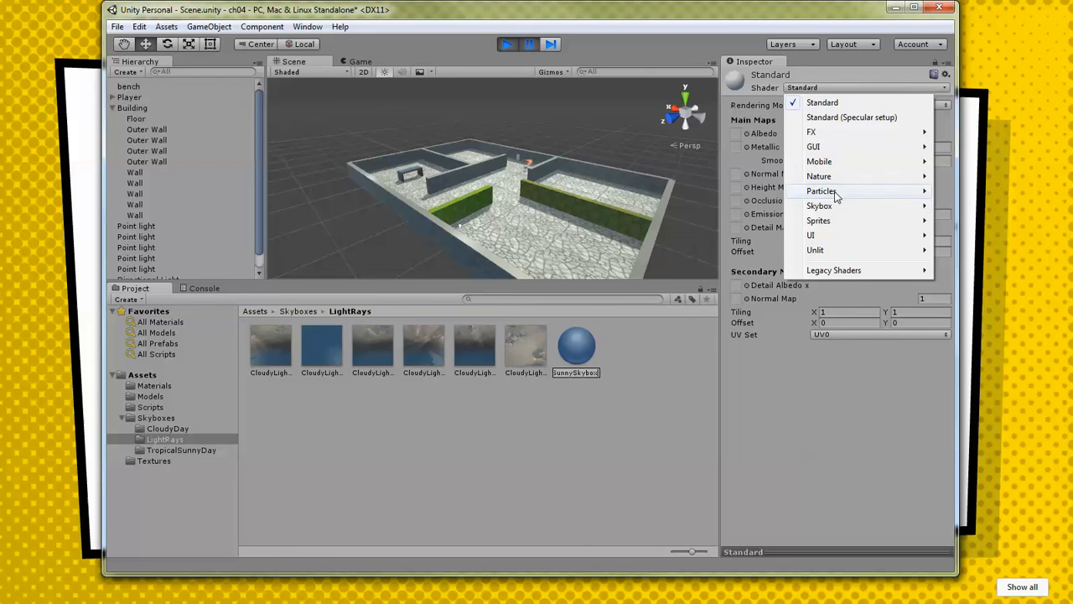
mouse_move(827, 209)
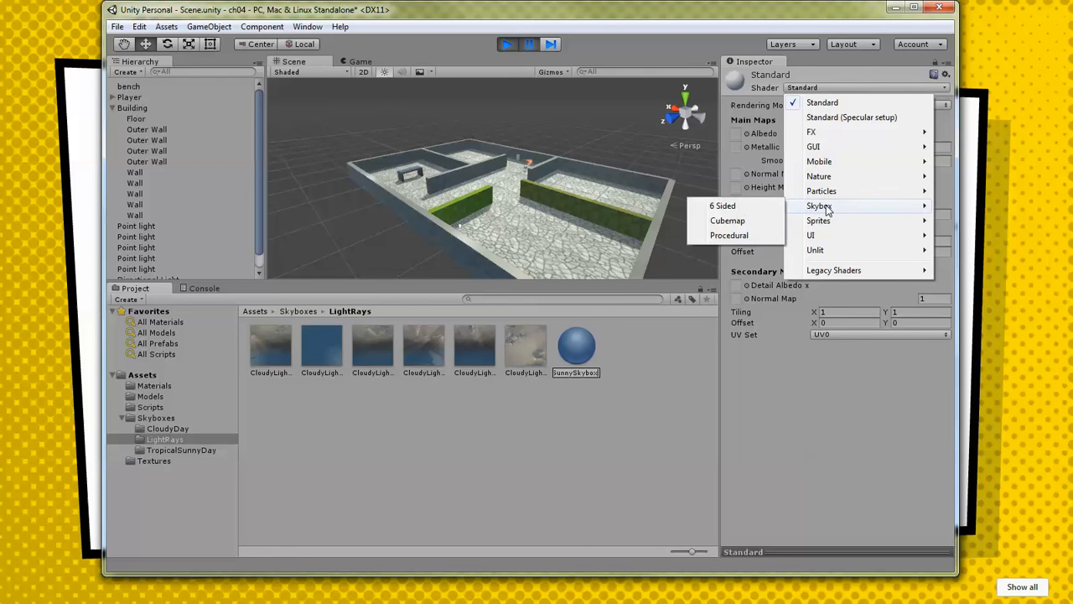
click(743, 209)
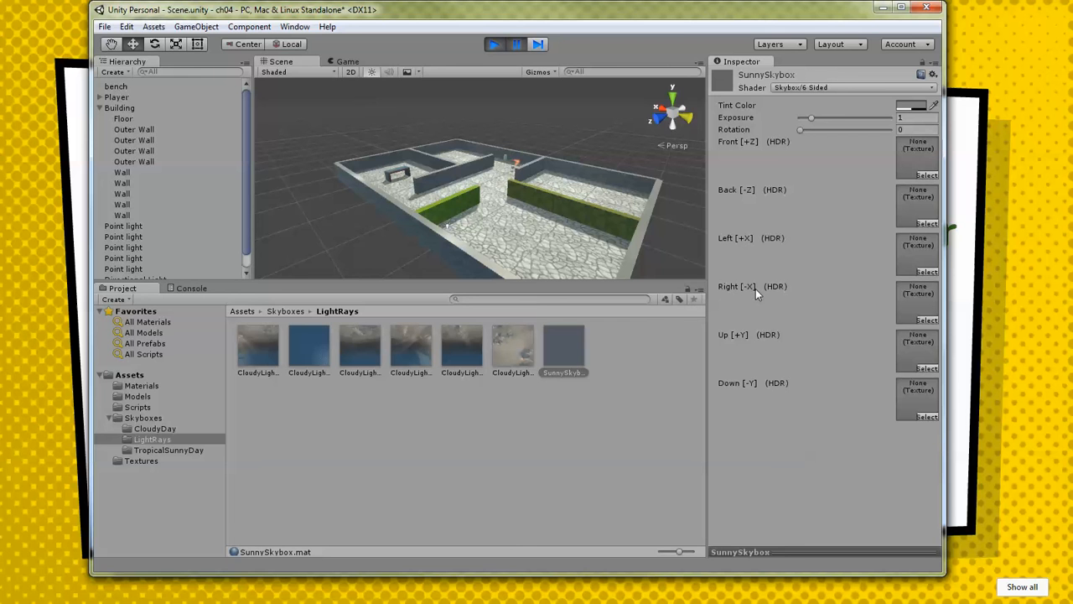
Assign the CloudyLightRaysFront2048 texture to the Front [+Z] slot of the SunnySkybox material.
click(928, 176)
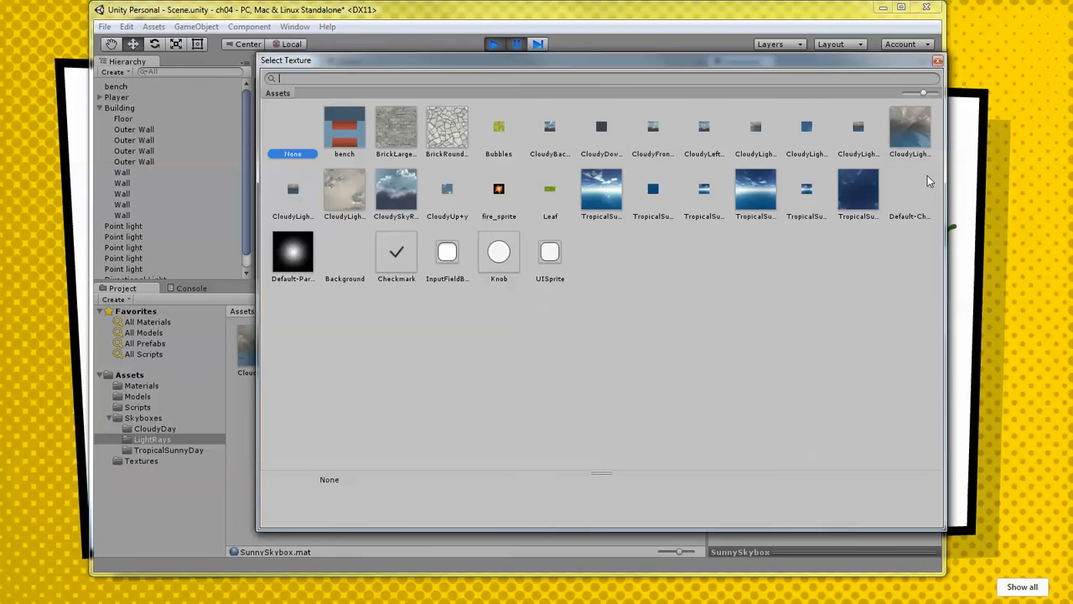
drag(663, 62, 651, 258)
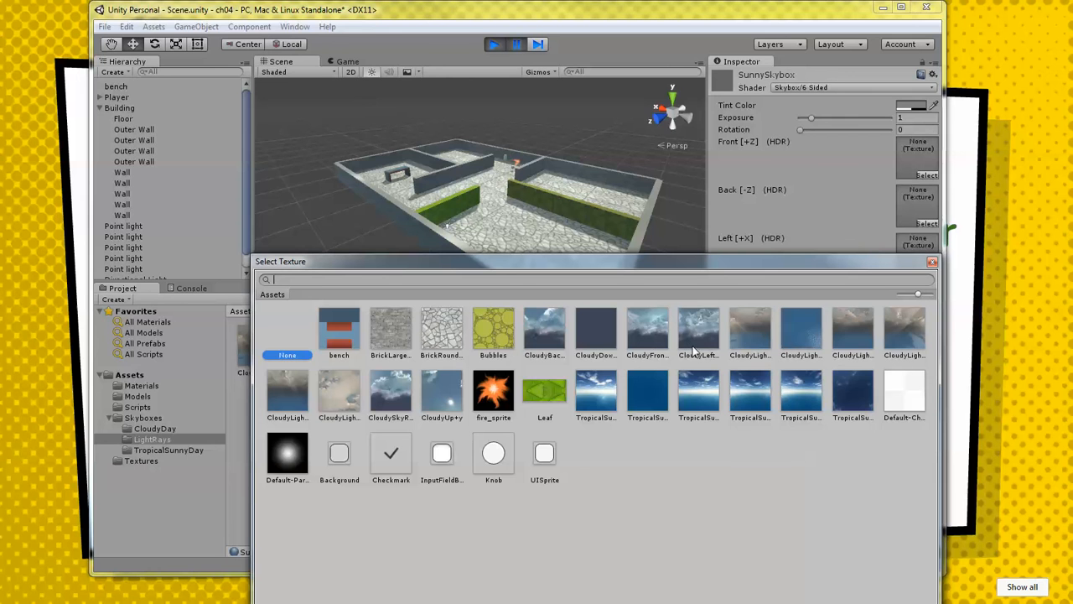
click(847, 353)
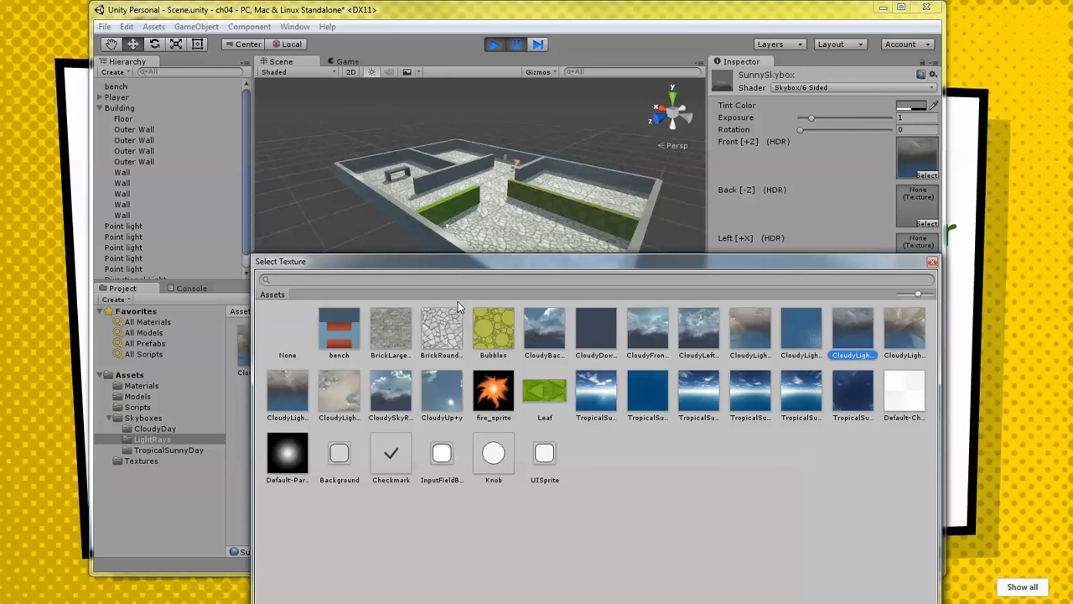
drag(469, 267, 411, 91)
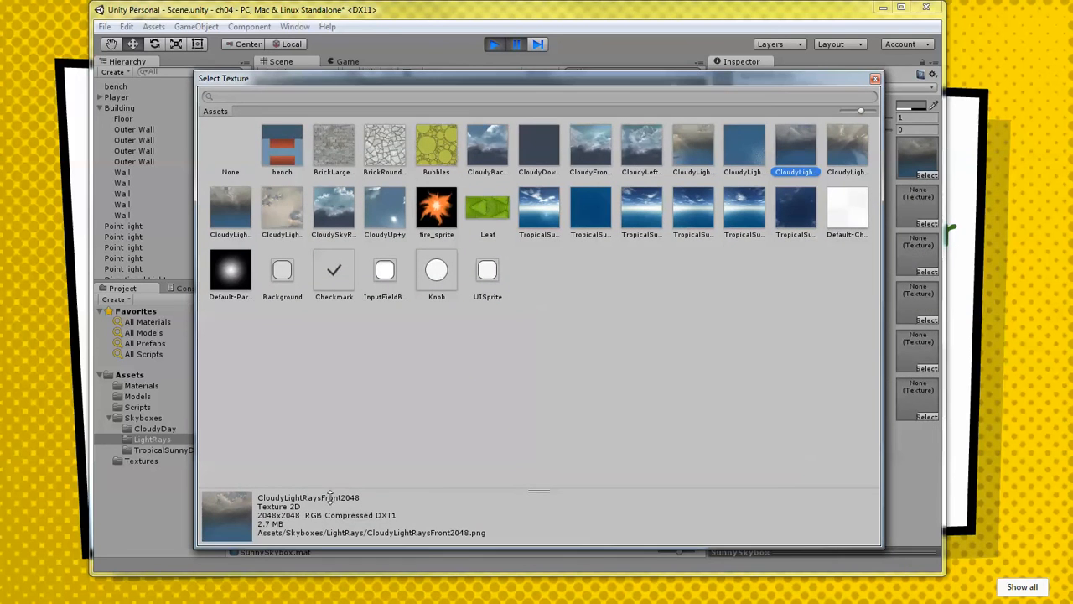
drag(647, 81, 608, 324)
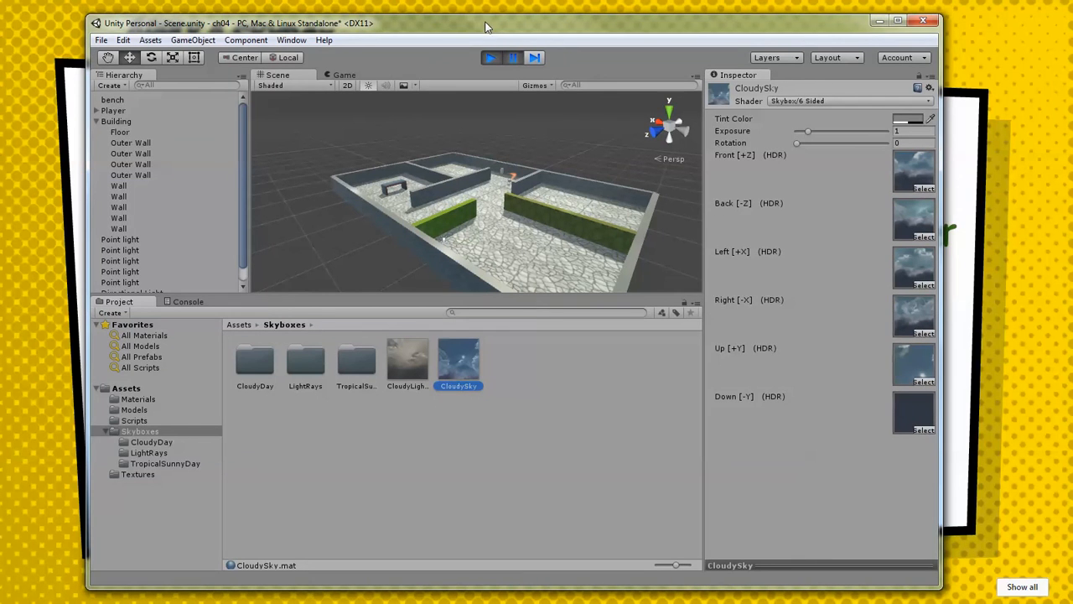
Open the scene's Lighting settings and assign the CloudyLightRaysSkyBox material as the environment skybox.
click(292, 39)
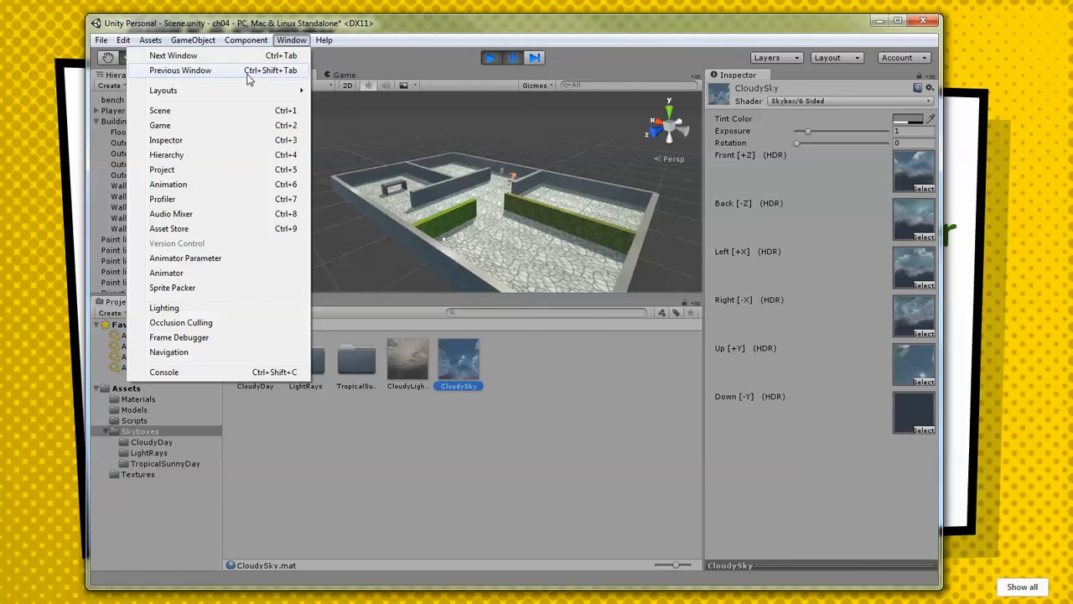
click(165, 307)
drag(1072, 133, 694, 109)
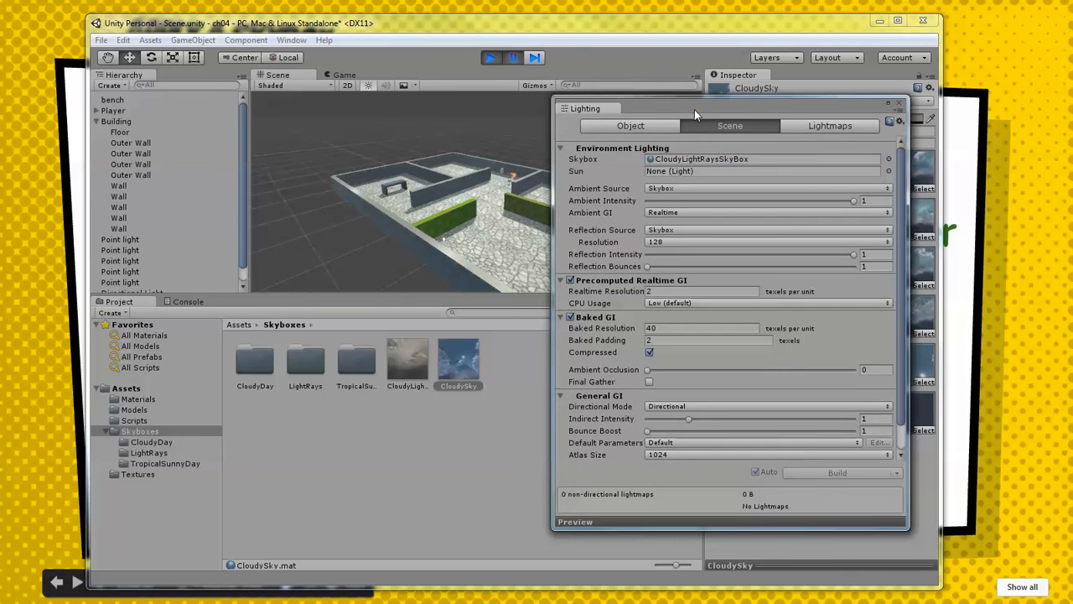
click(406, 372)
drag(442, 345, 693, 164)
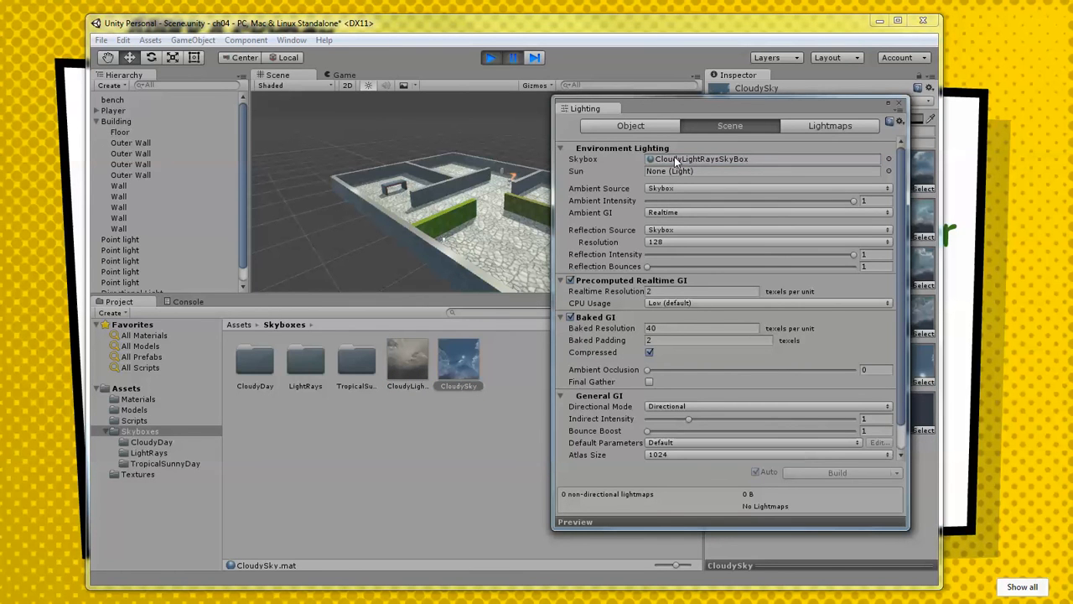
Move the Lighting window clear of the scene view and restart the game in play mode.
drag(683, 109, 864, 312)
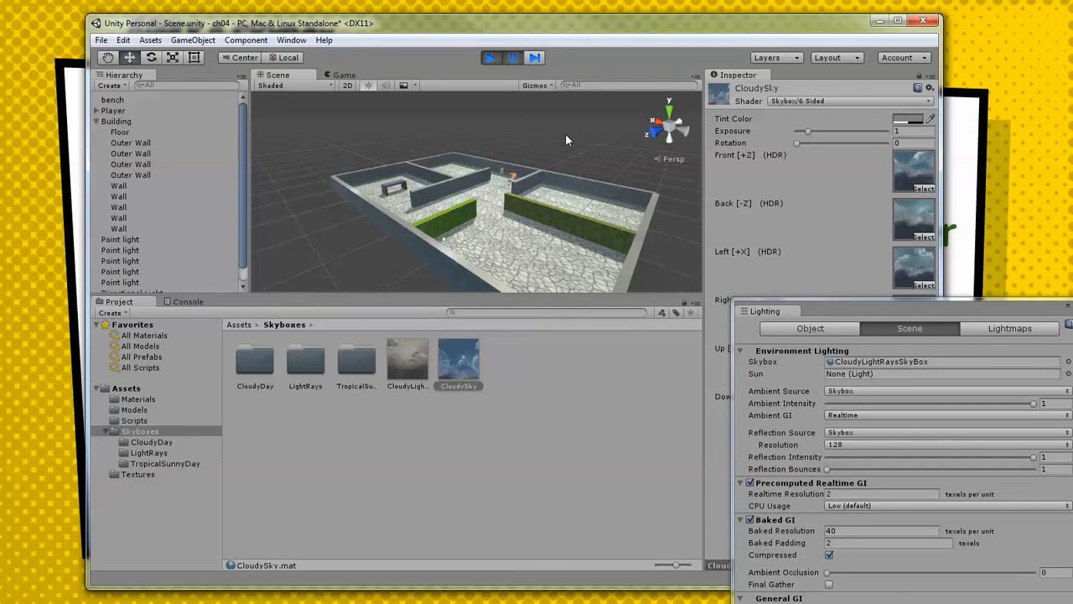
click(490, 57)
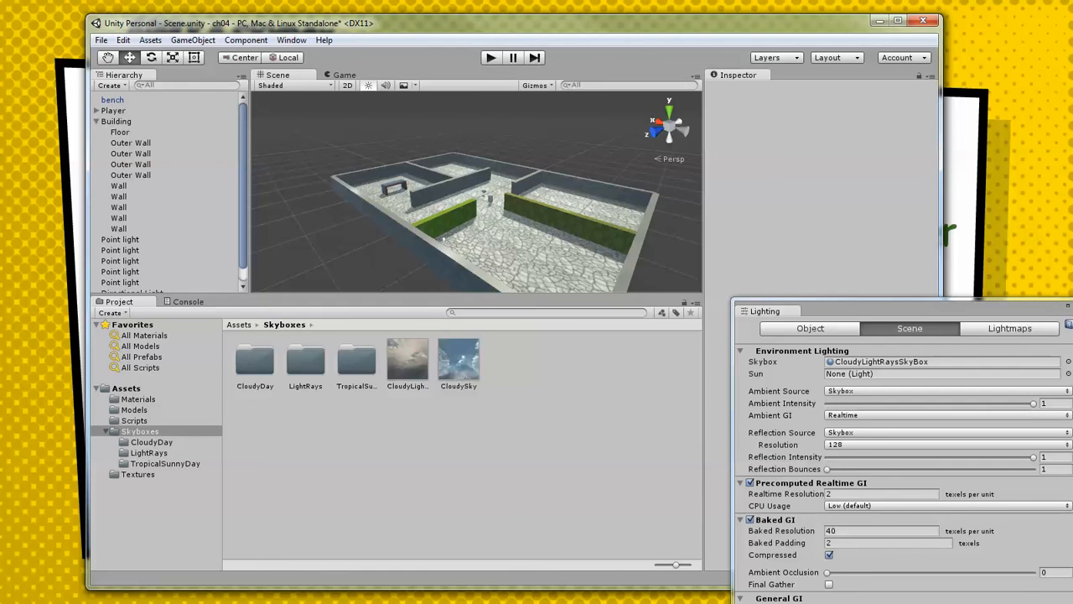
key(ctrl+p)
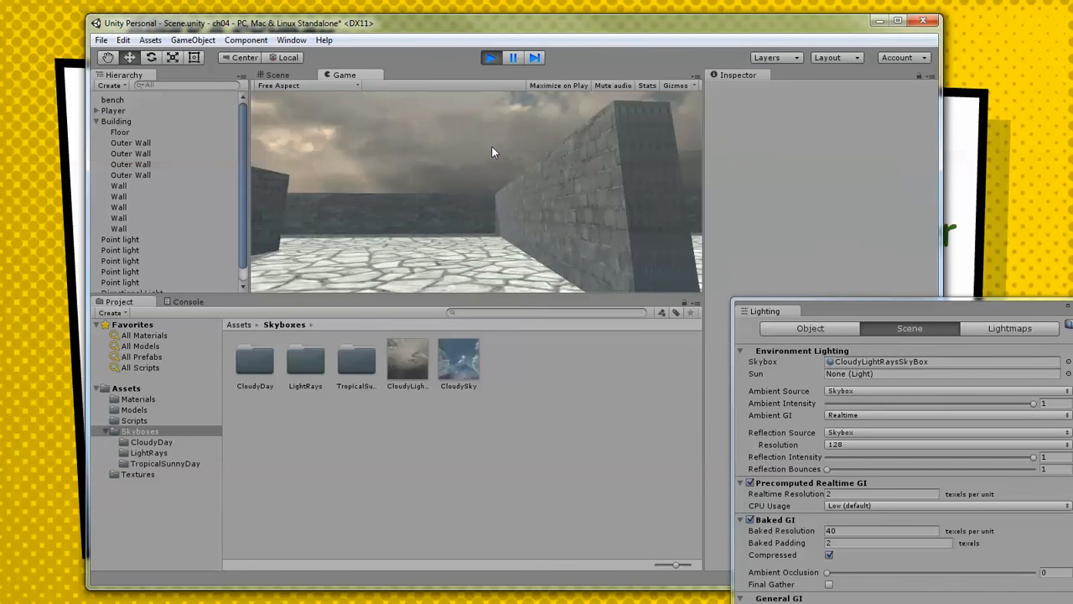
Walk the player through the maze to inspect the skybox above the walls from several directions, and stop the game.
key(w)
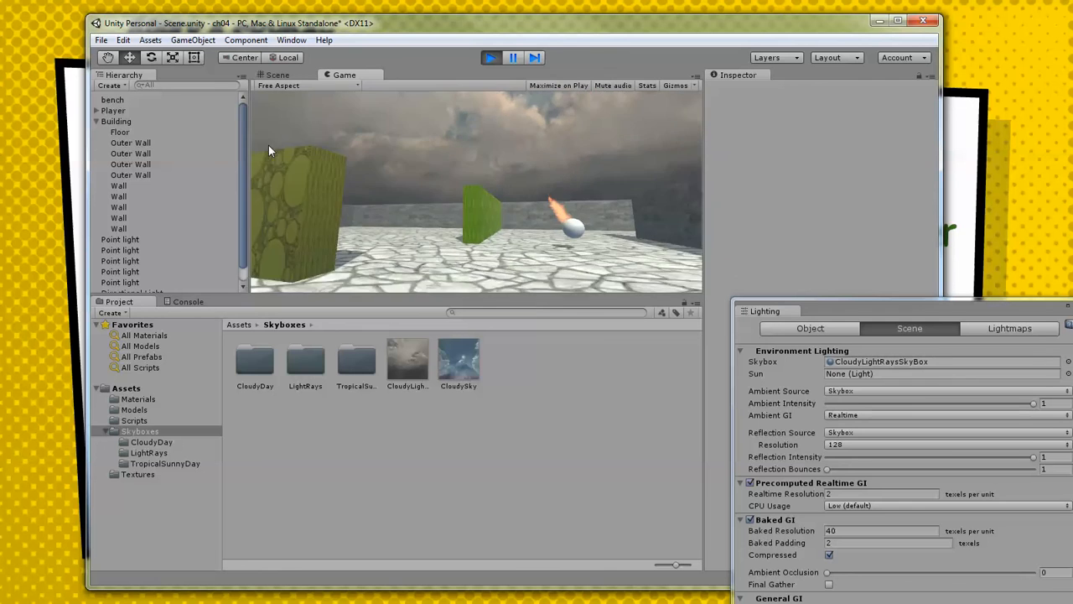
key(w)
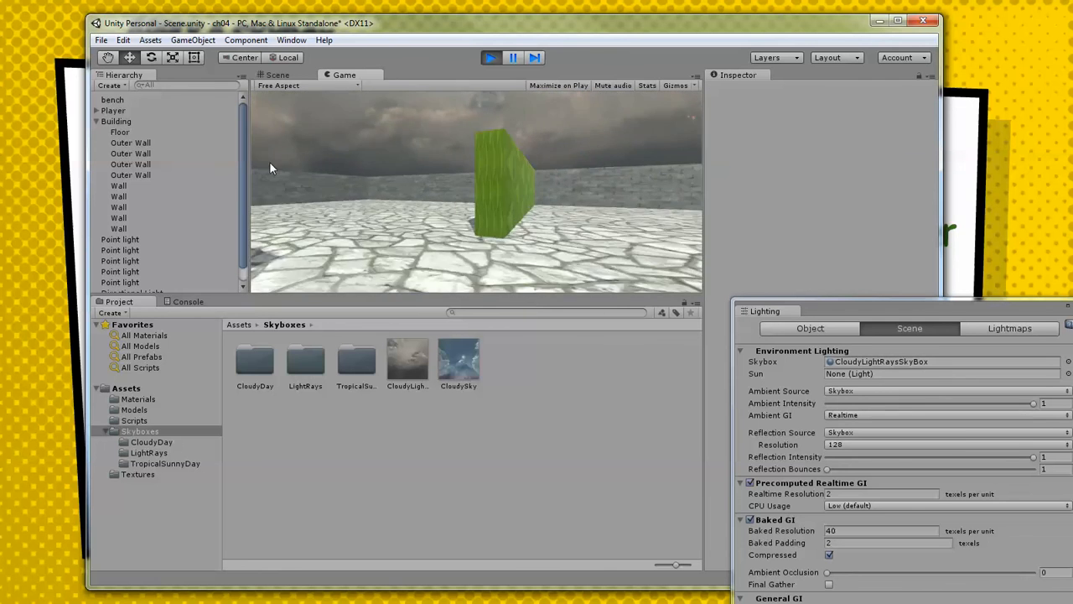
key(w)
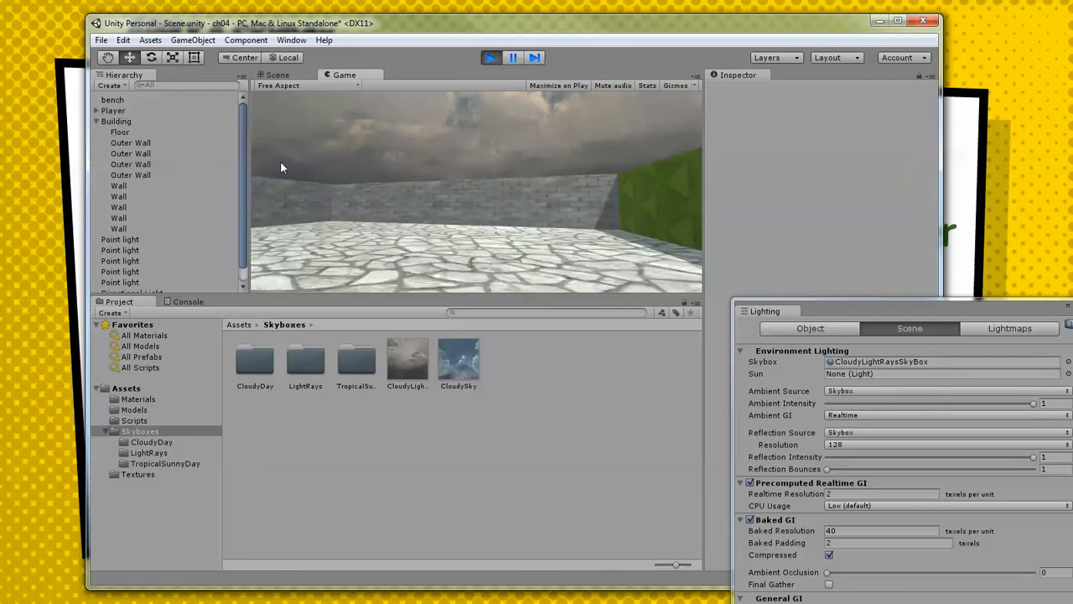
key(w)
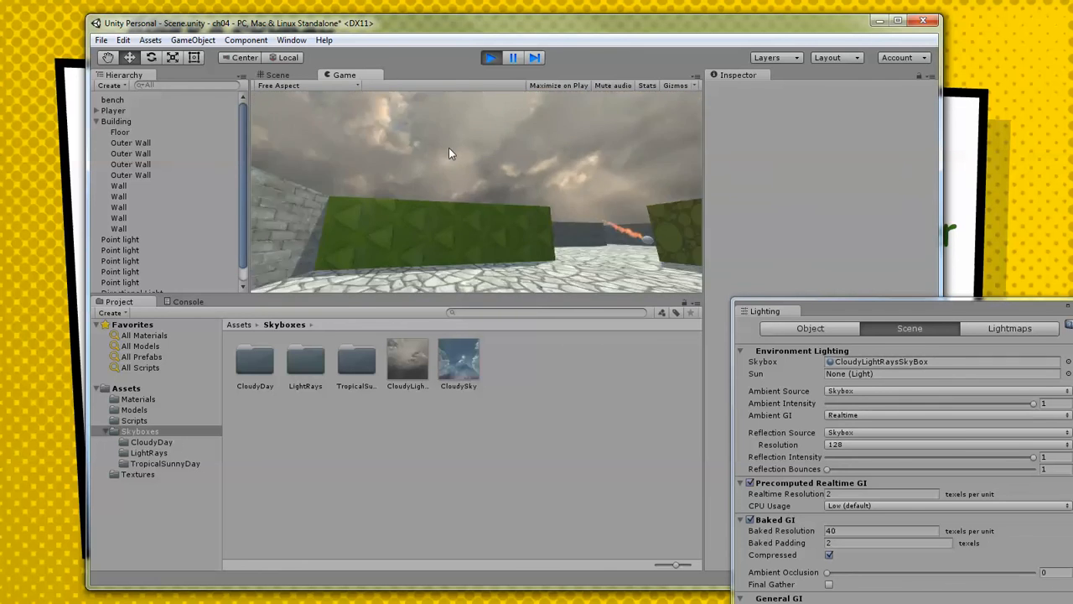
key(w)
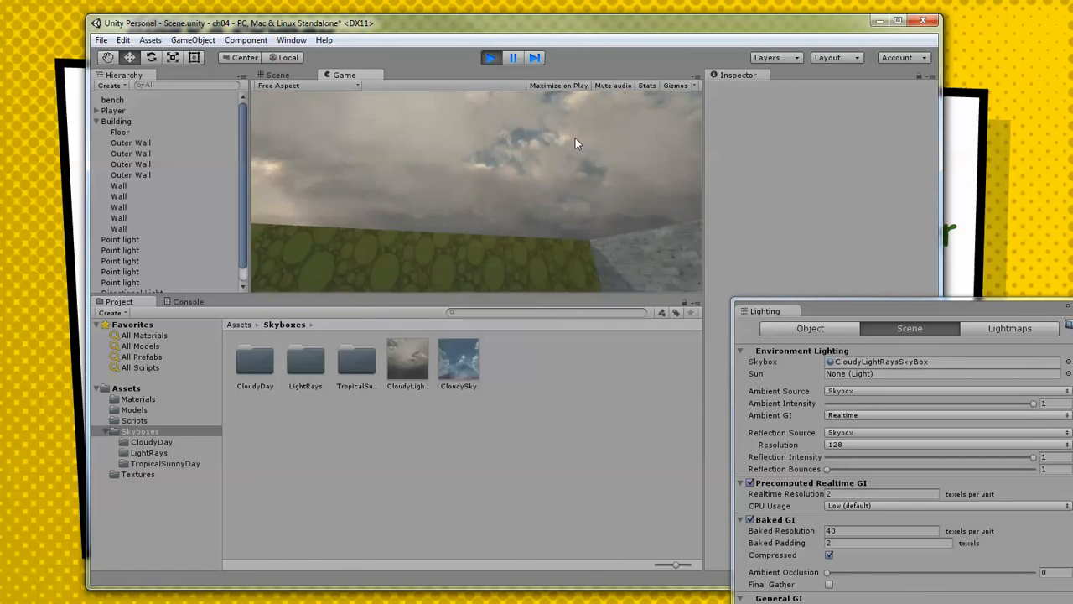
key(w)
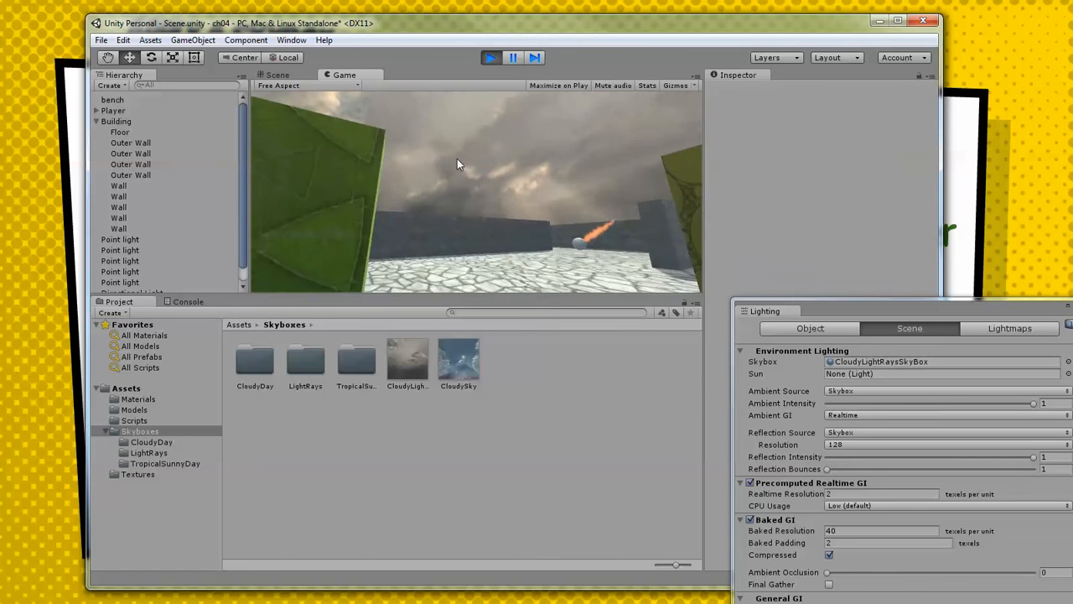
click(491, 57)
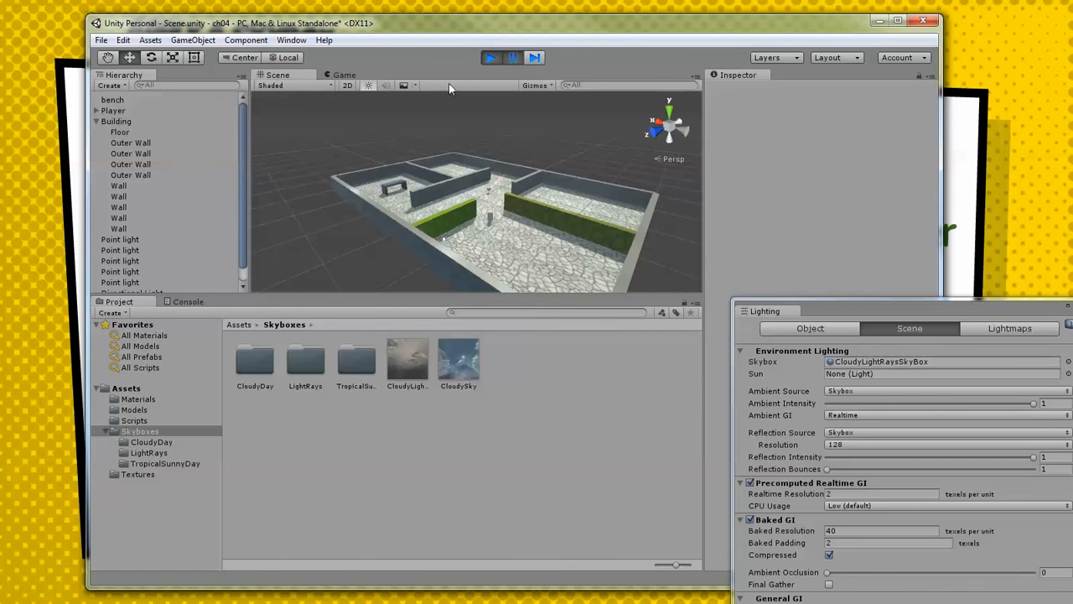
Switch back to the slide presentation and show the Apply Skybox Texture slide.
click(25, 248)
click(171, 287)
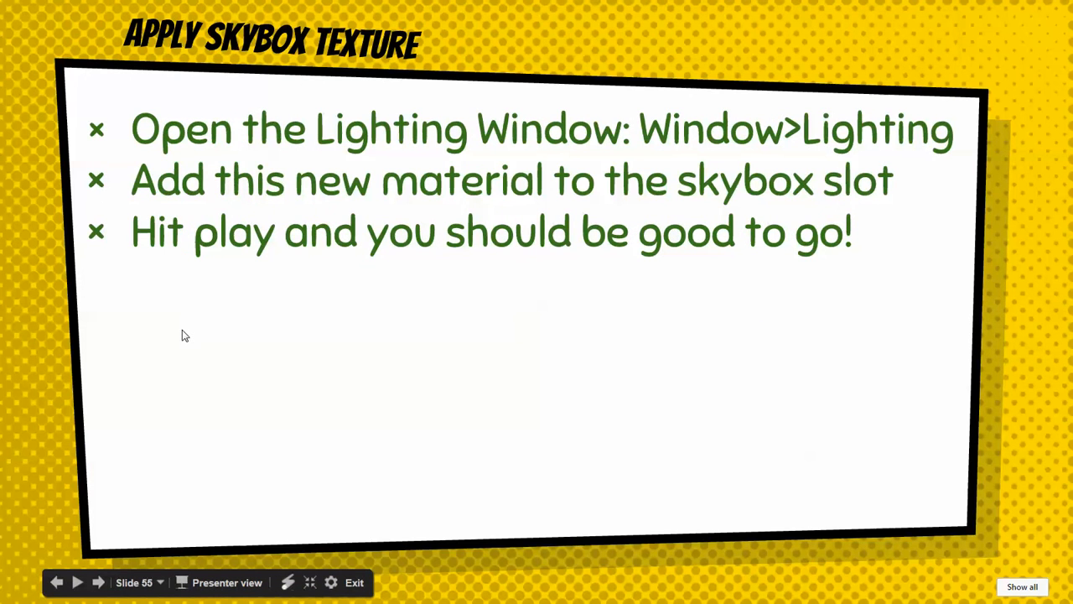